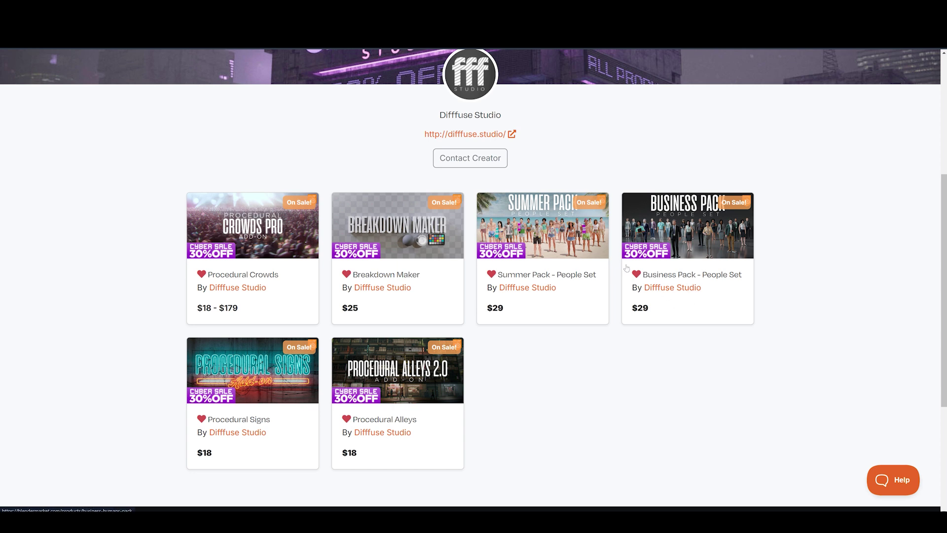
Step: Scroll the Difffuse Studio page back up to its grid of add-ons and people packs
scroll(590, 374, "up", 2)
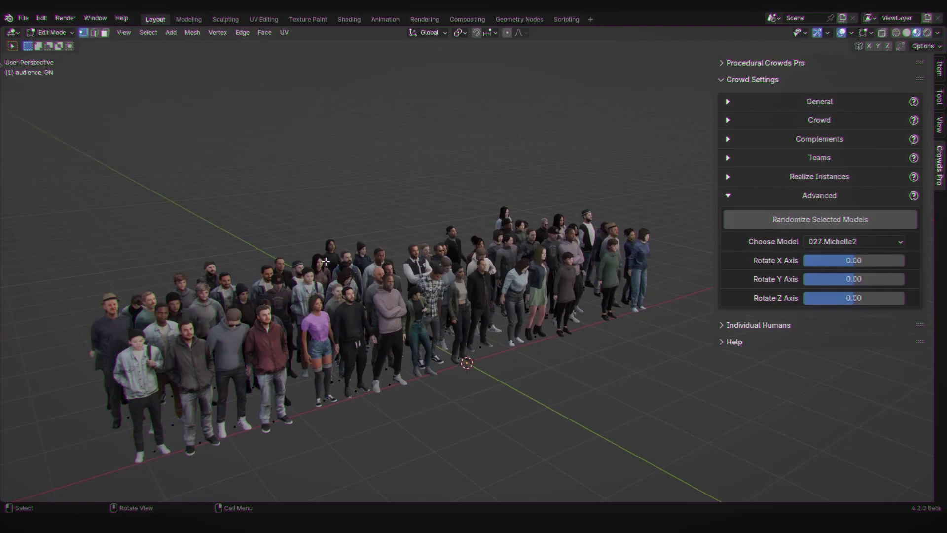
Step: Box-select a block of crowd spawn points and swap them for random models
left_click_drag(326, 262, 562, 436)
left_click(894, 220)
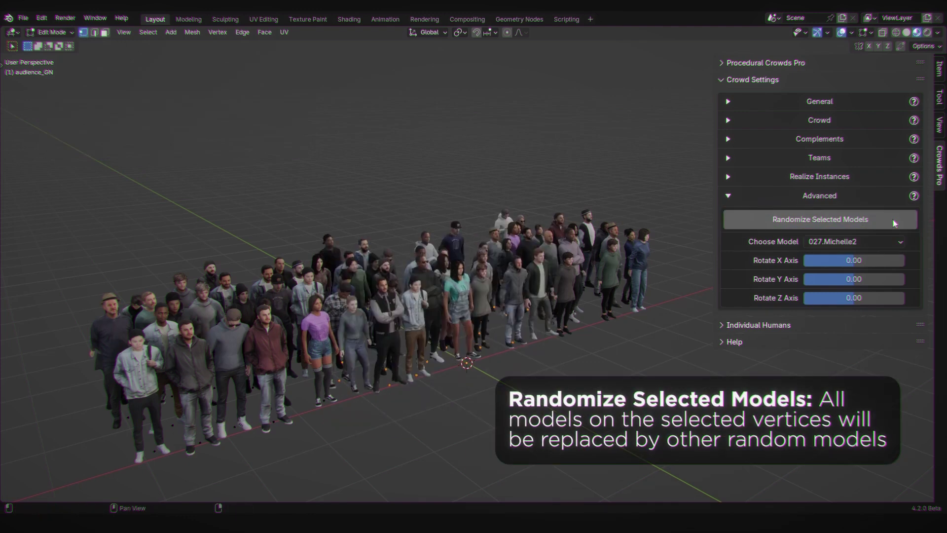
scroll(390, 423, "up", 5)
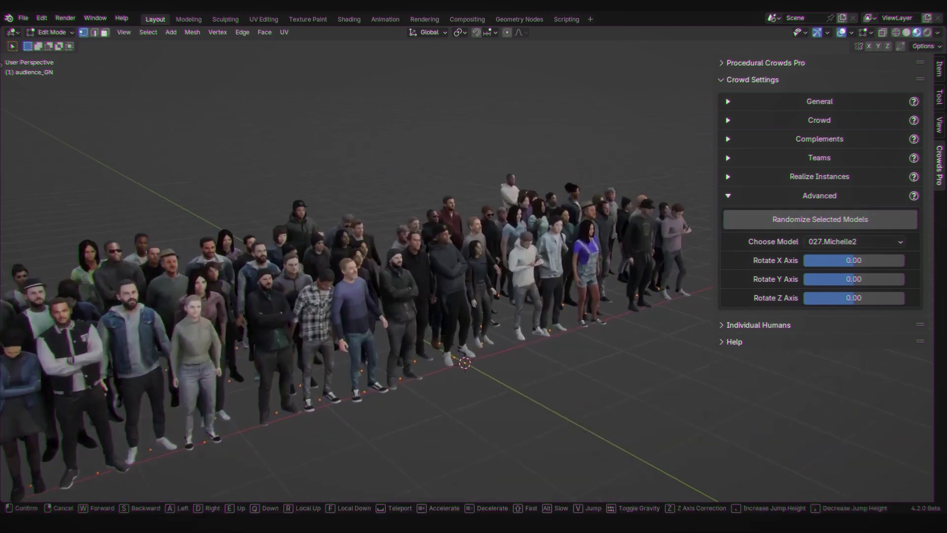
Step: Cycle the selected figures through 024.Donald, 047.Claire and finally 014.Susan
left_click(861, 243)
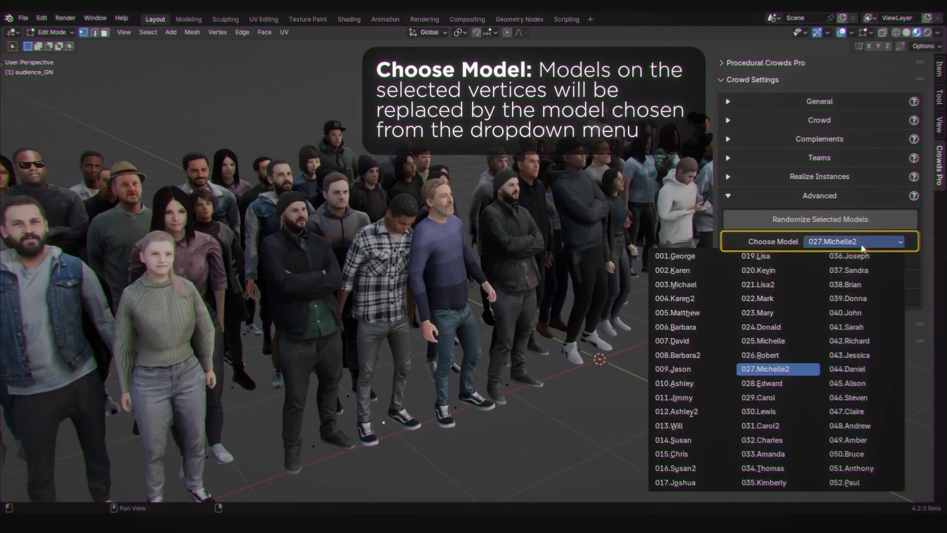
left_click(762, 327)
left_click(854, 242)
left_click(847, 411)
left_click(853, 242)
left_click(673, 440)
Step: Rotate the selected Susan figures -69.07 around the Z axis
key("shift+grave")
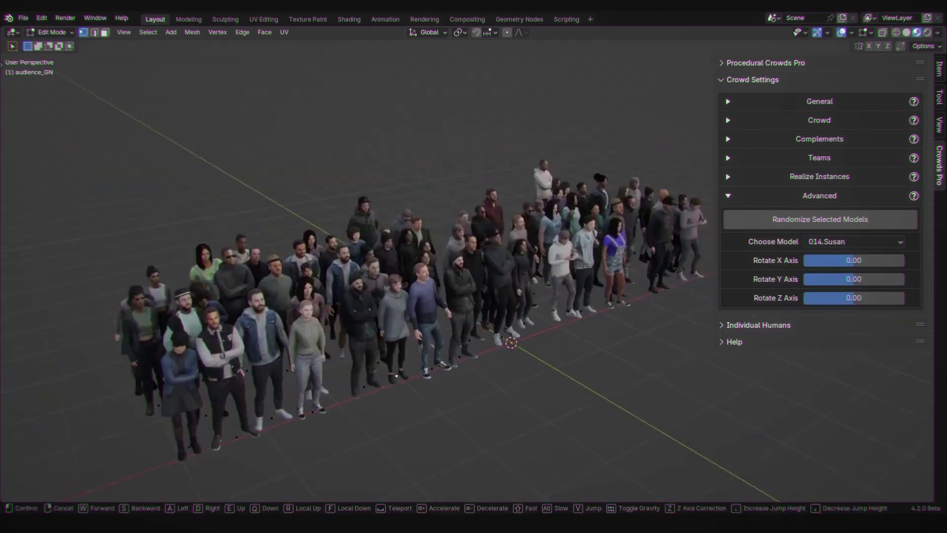
key("Return")
left_click_drag(854, 298, 837, 301)
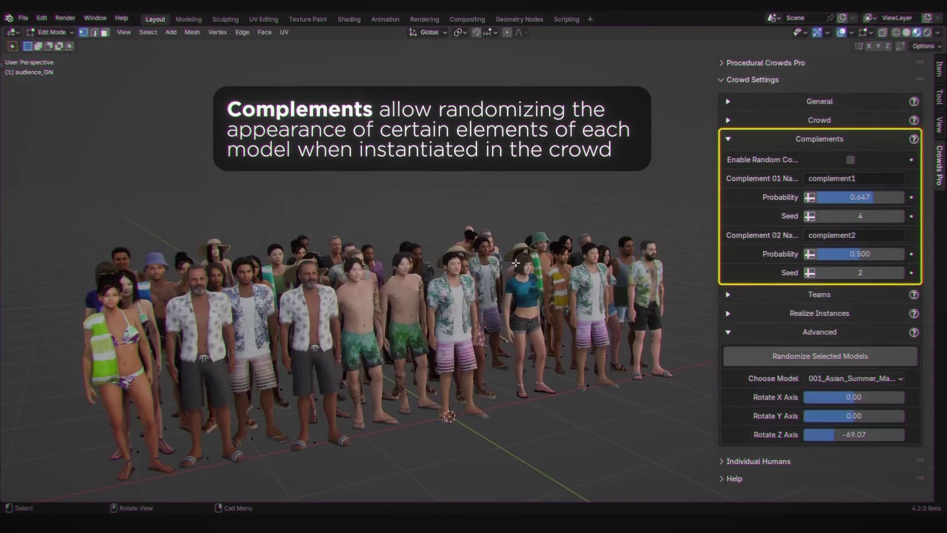
Step: Set every summer crowd spawn point to 001_Asian_Summer_Man_01 and return to Object Mode
left_click_drag(49, 497, 714, 234)
left_click(853, 378)
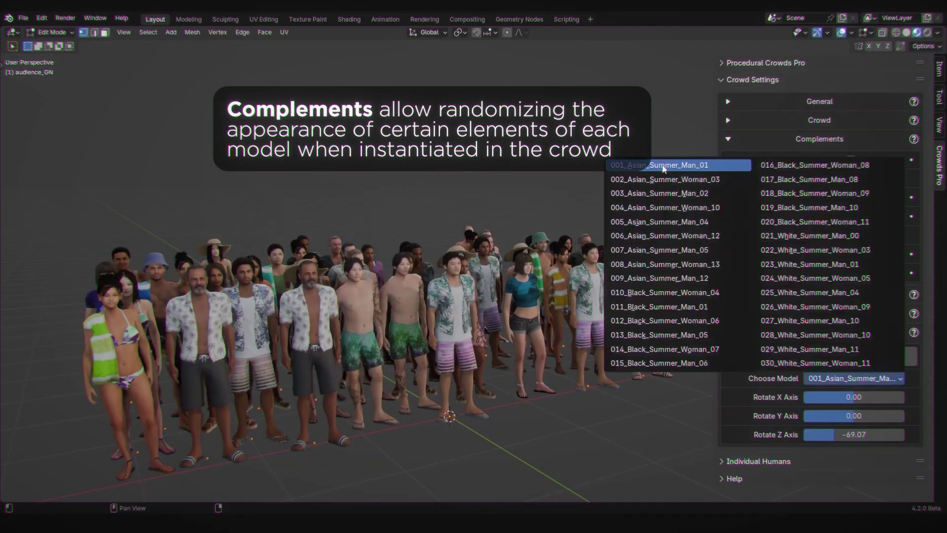
left_click(664, 166)
left_click(52, 32)
left_click(49, 43)
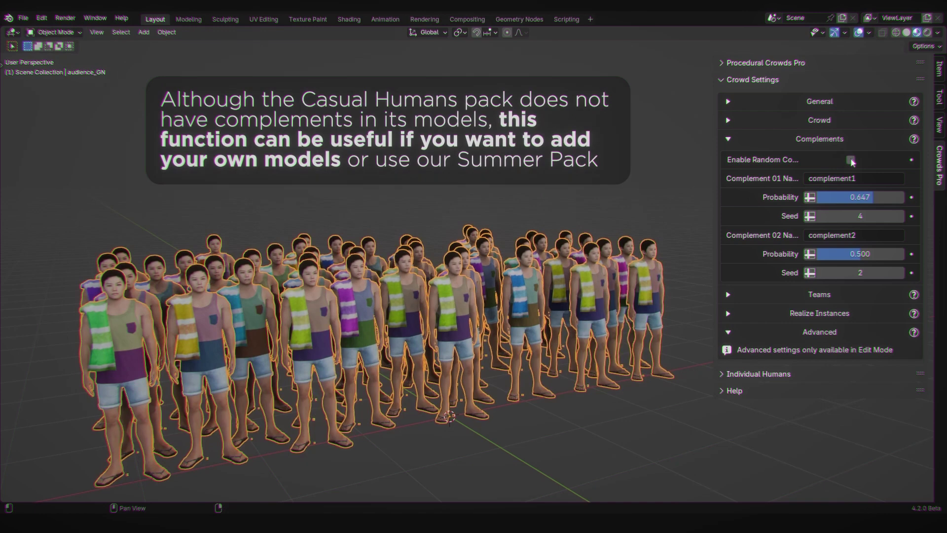
Step: Enable Random Complements, reshuffle the seed, and raise probabilities to 0.927 and 0.953
left_click(851, 161)
left_click(901, 216)
key("shift+alt+z")
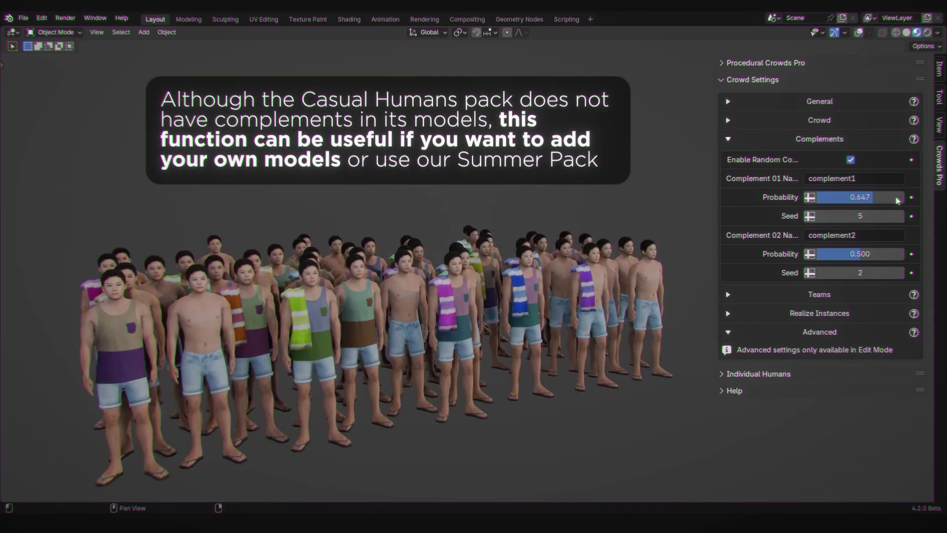
left_click(901, 216)
left_click(901, 216)
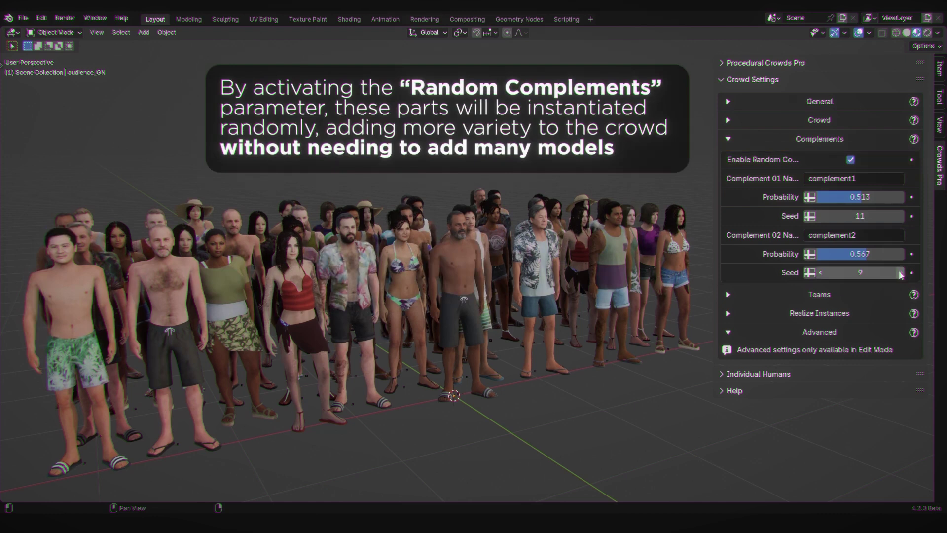
left_click_drag(824, 254, 898, 254)
left_click_drag(862, 197, 821, 197)
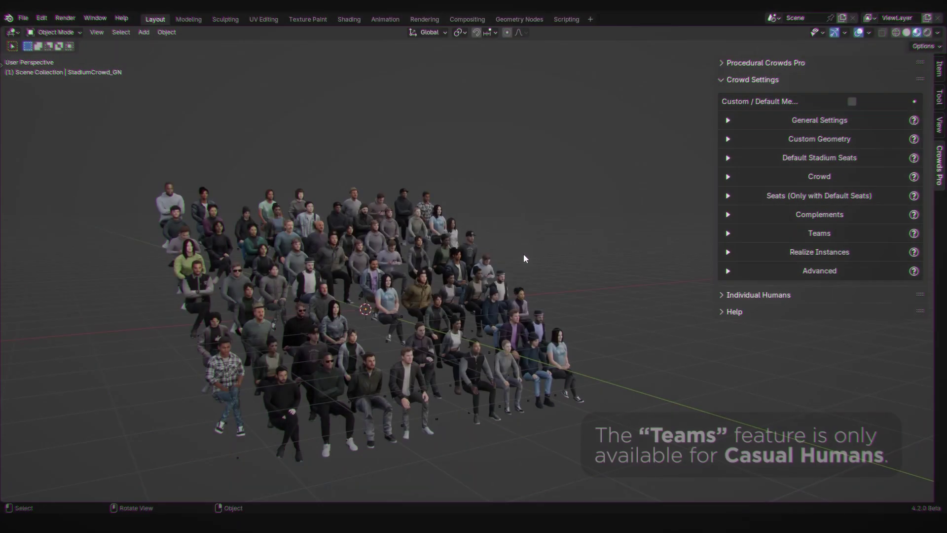
Step: Enable an orange team colour on the stadium crowd with Team Percentage 0
left_click(855, 236)
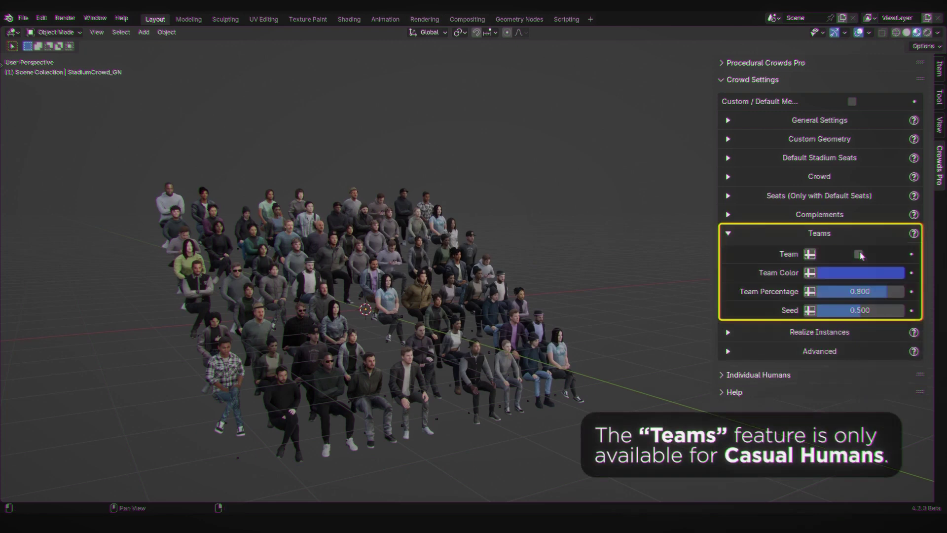
left_click(859, 254)
left_click(856, 275)
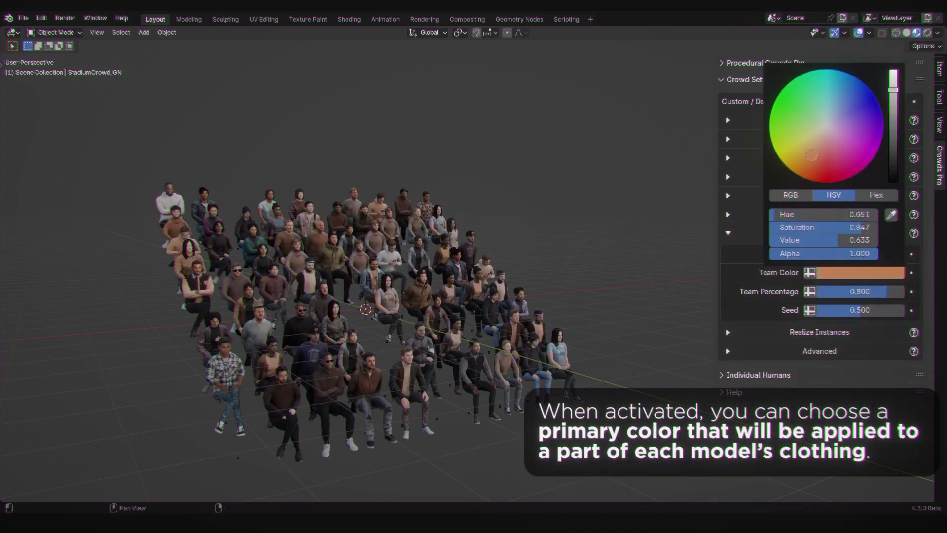
left_click_drag(883, 292, 825, 296)
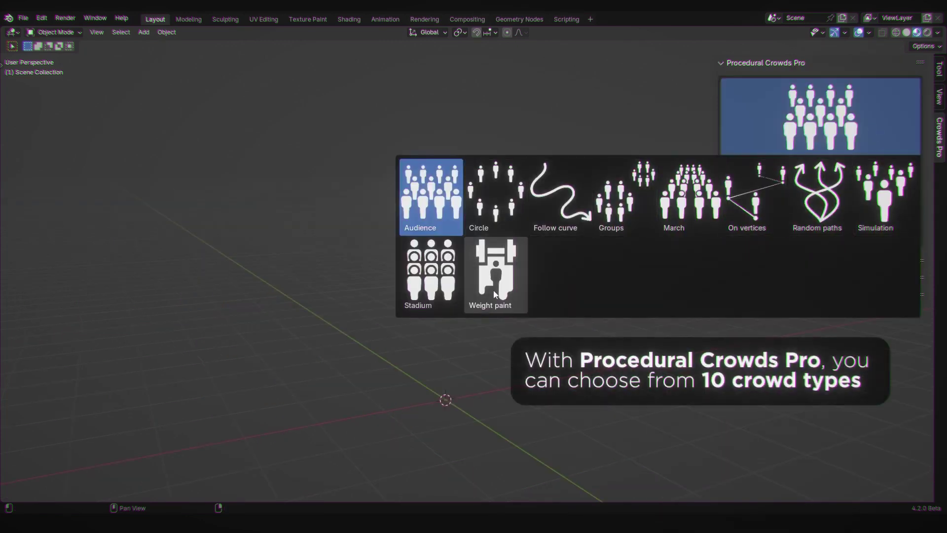
Step: Add a mixed-gender idle Audience crowd of Casual Humans to the scene
left_click(439, 202)
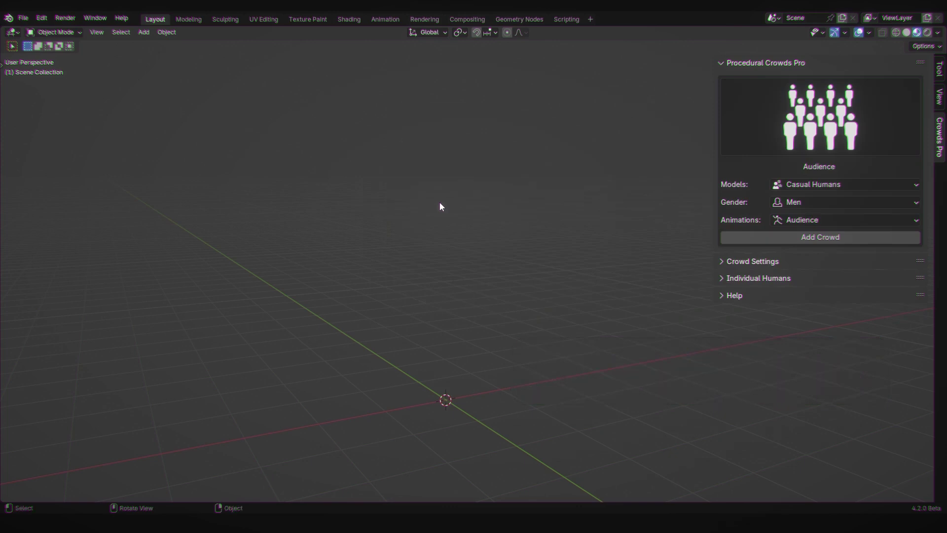
left_click(864, 184)
left_click(852, 201)
left_click(869, 220)
left_click(865, 248)
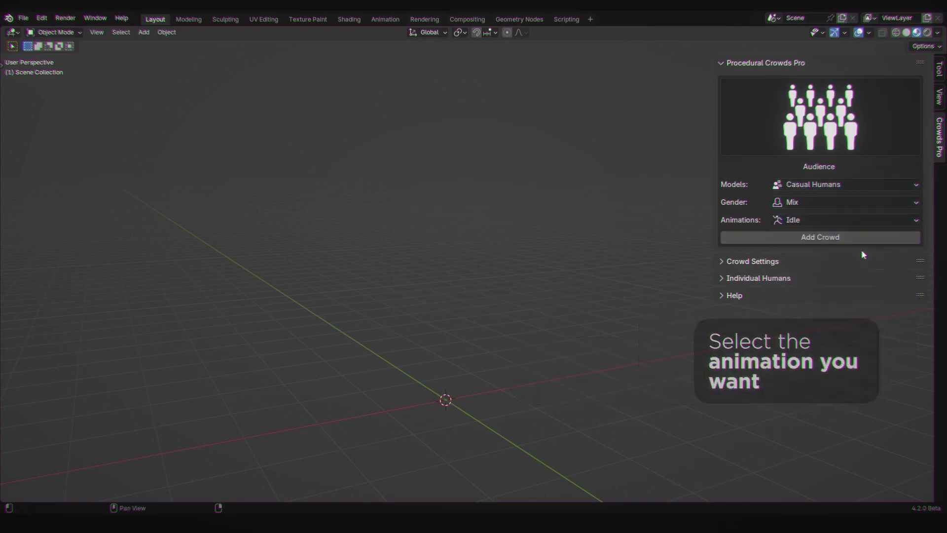
left_click(821, 237)
key("shift+grave")
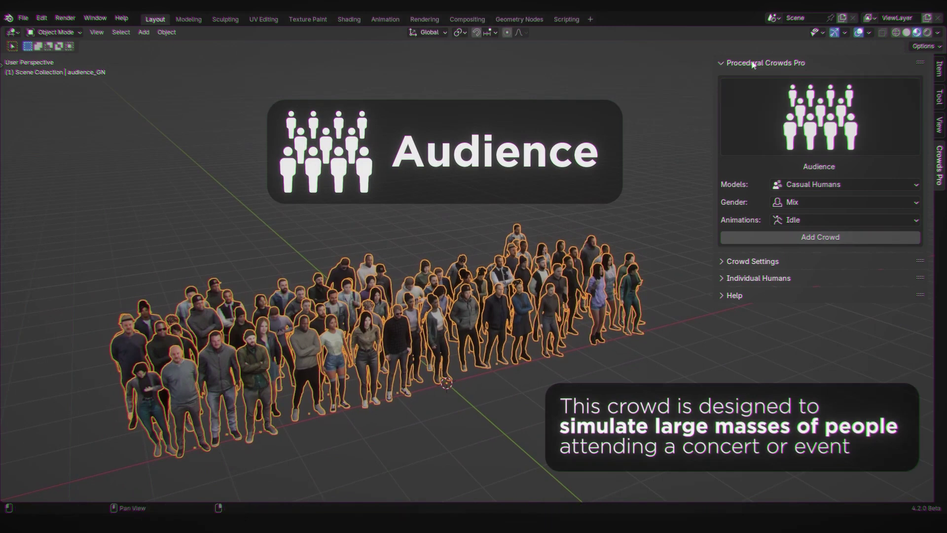
Step: Update the crowd count to fill its area and remove random size variation
left_click(753, 63)
left_click(753, 79)
left_click(820, 120)
left_click(854, 196)
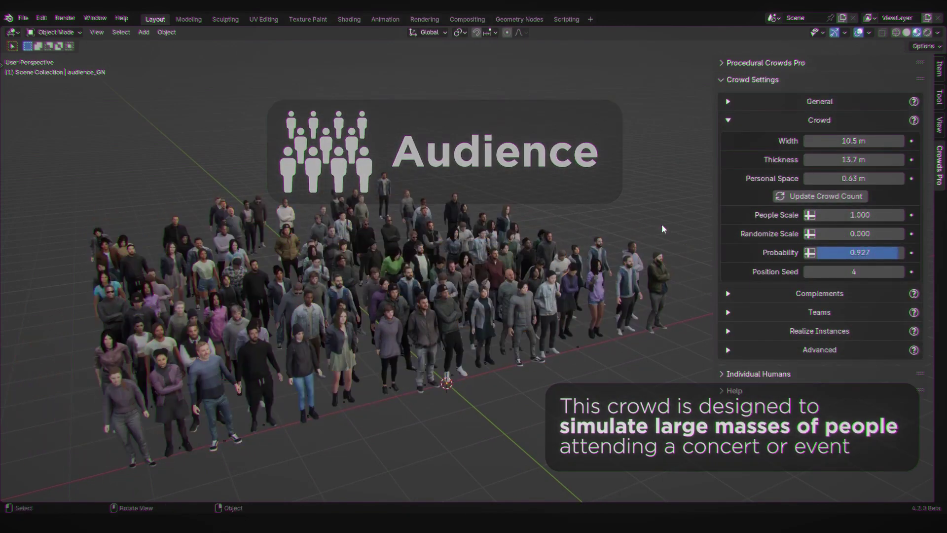
left_click(662, 223)
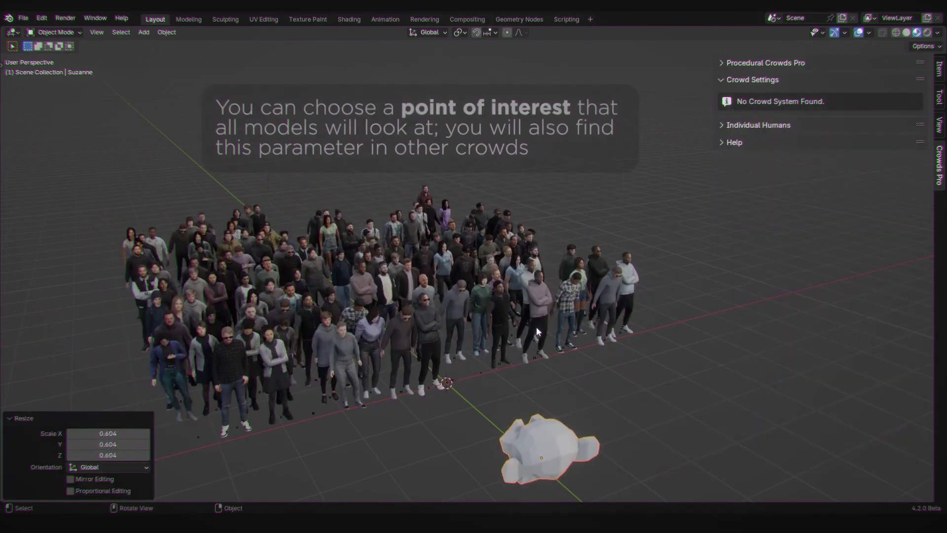
Step: Make Suzanne the crowd's Point Of Interest and move it along the ground plane
left_click(510, 314)
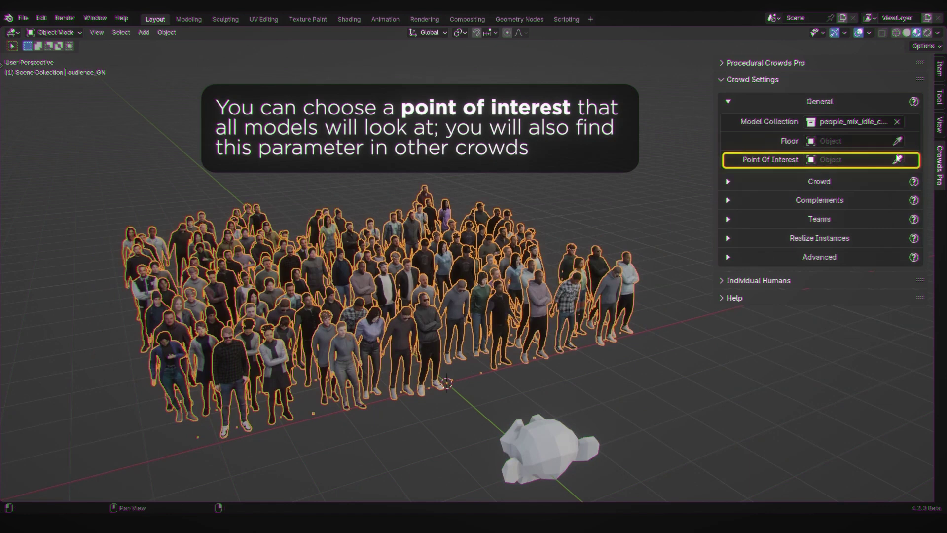
left_click(554, 432)
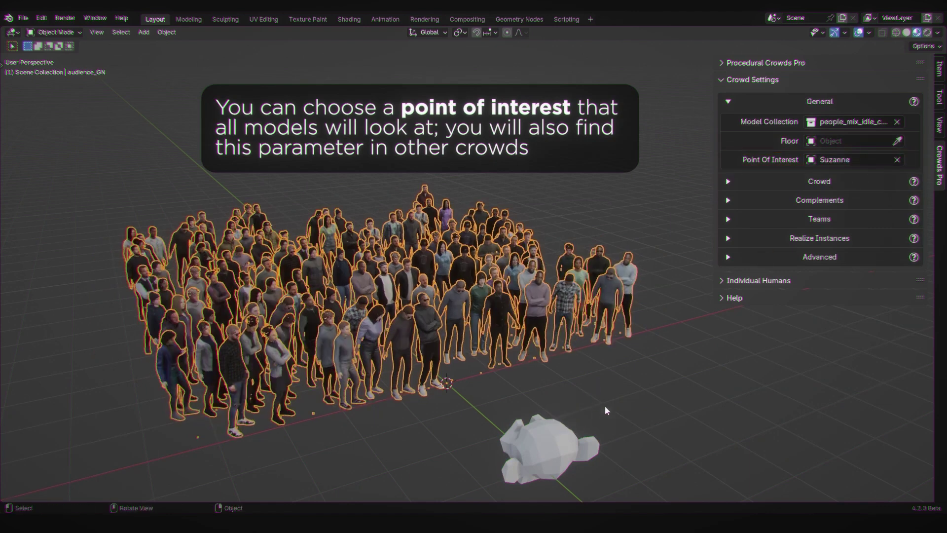
left_click(532, 446)
key("g")
key("shift+z")
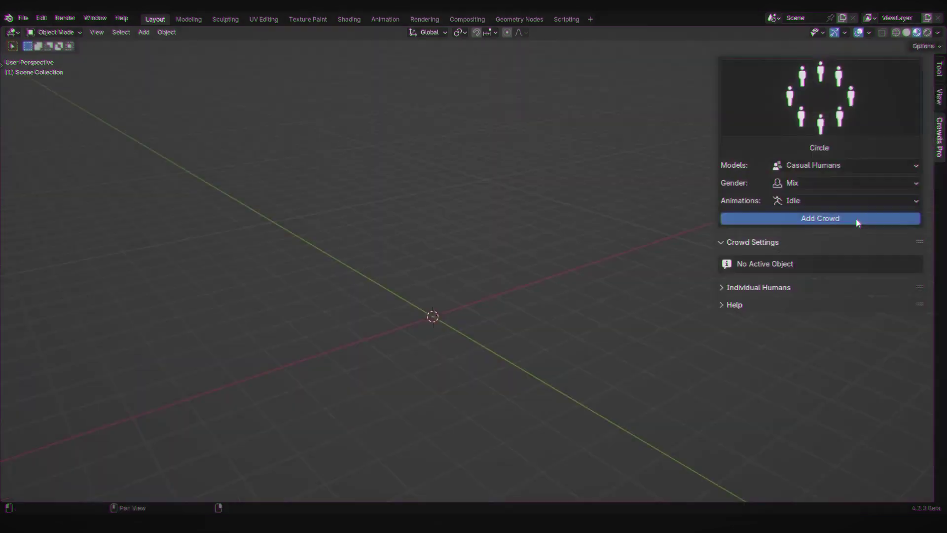
Step: Drop Suzanne in place, then give the Circle crowd radius 2.28 m, thickness 5.02 m and more people
left_click(820, 218)
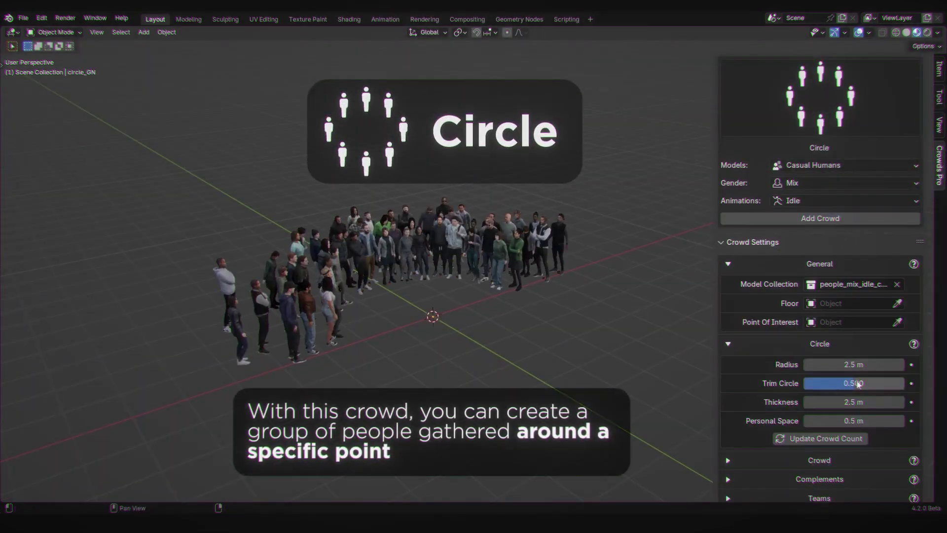
left_click_drag(855, 365, 844, 365)
left_click_drag(853, 402, 871, 386)
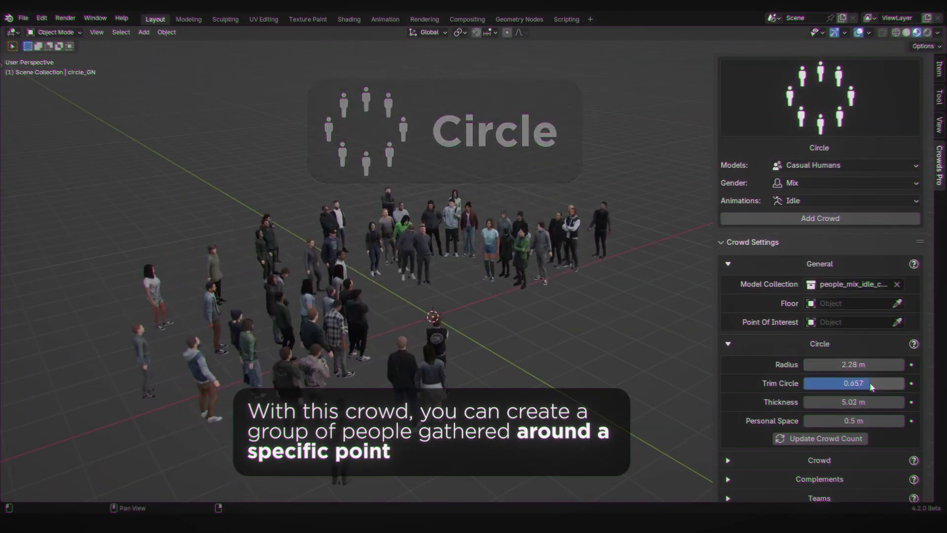
left_click(837, 439)
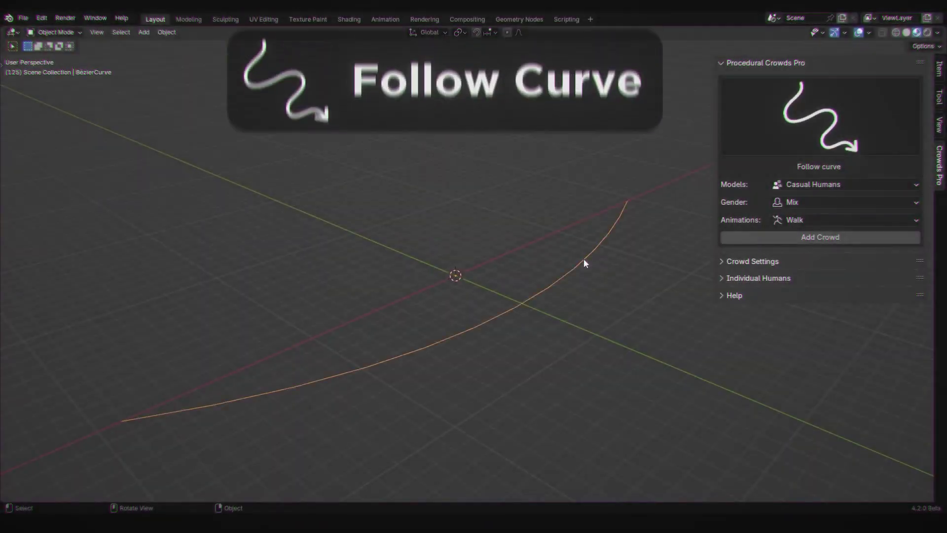
Step: Add a walking crowd along the Bézier curve and play the animation
left_click(893, 238)
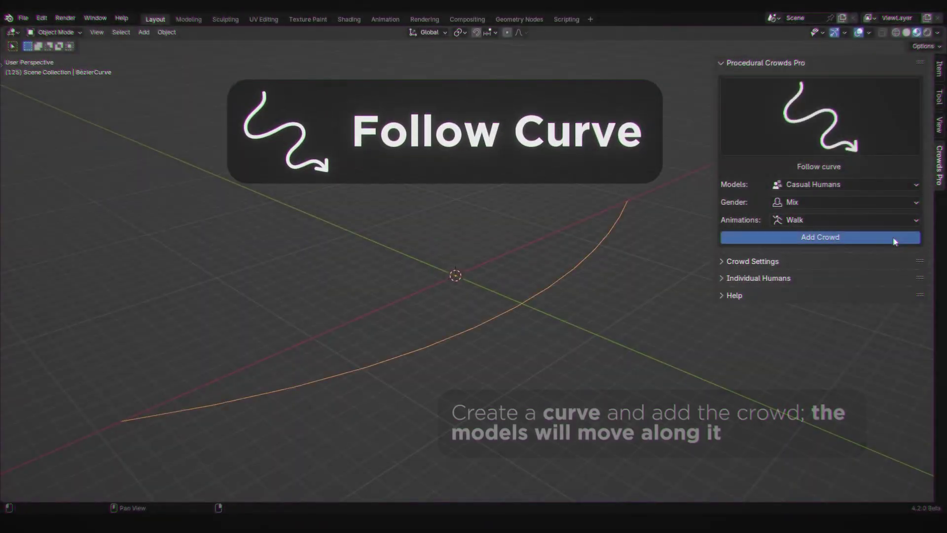
left_click(725, 261, "ctrl")
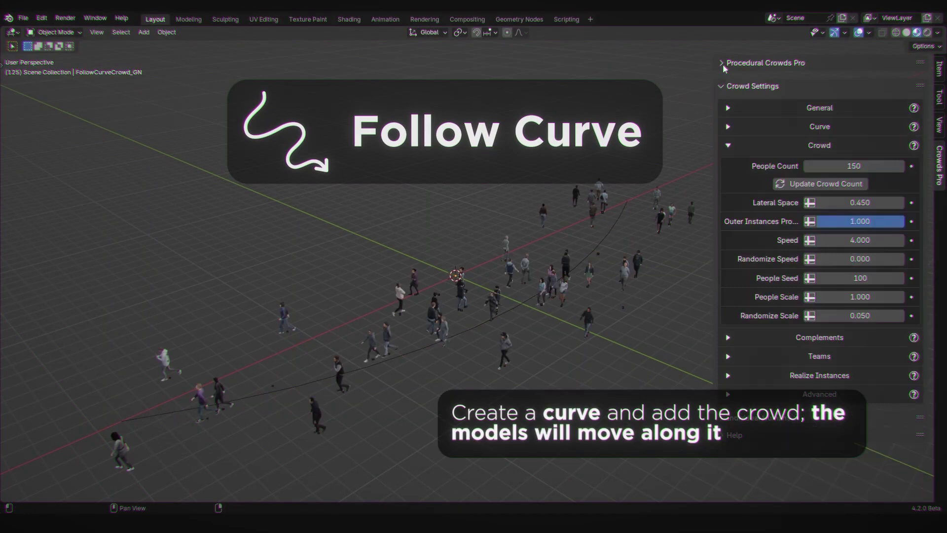
left_click(829, 120)
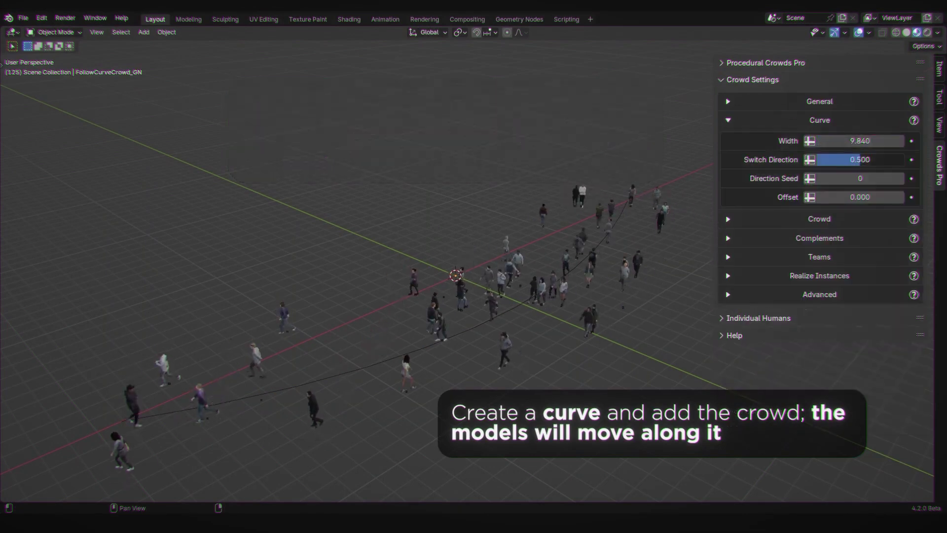
key("space")
Step: Adjust Switch Direction, set walking Speed to 8.000 and tweak Outer Instances
left_click_drag(839, 159, 605, 191)
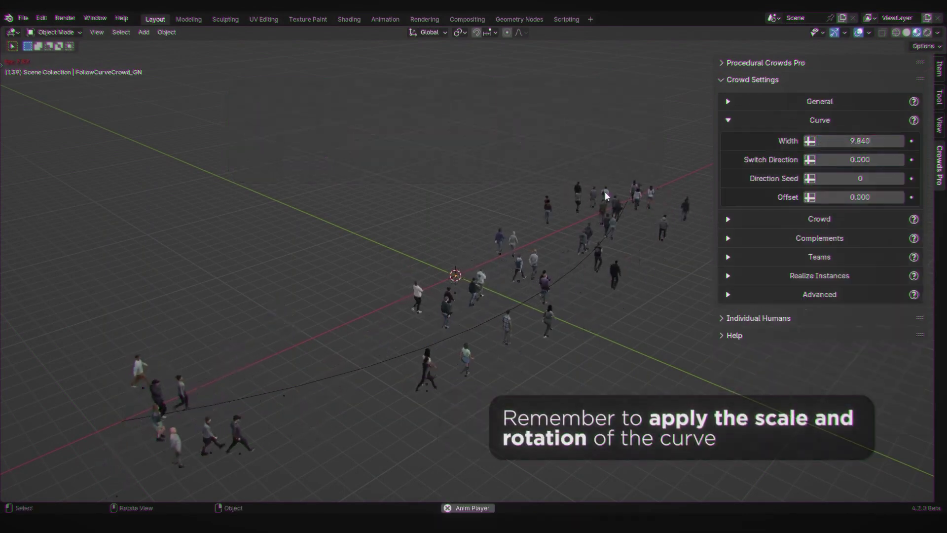
left_click(827, 219)
left_click(847, 317)
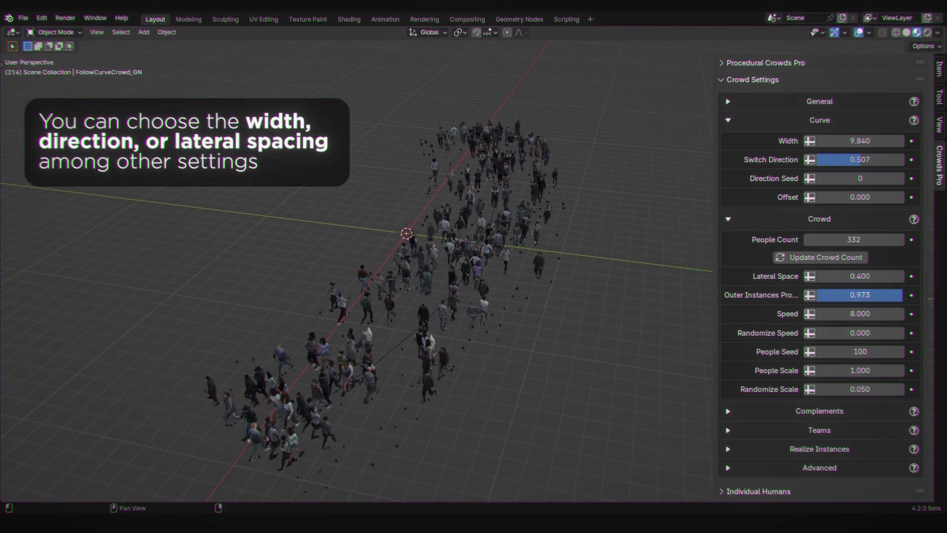
left_click_drag(839, 294, 903, 295)
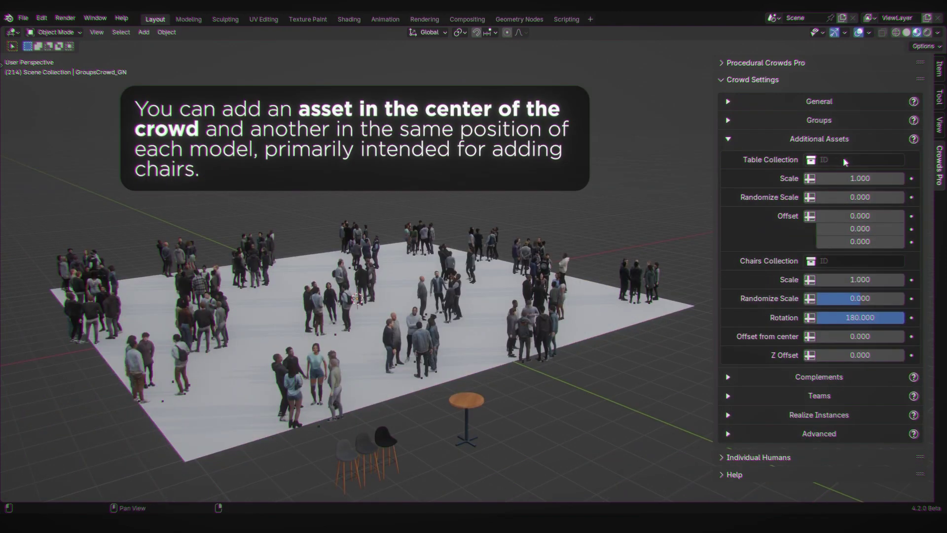
Step: Use Table Collection for centre tables and Chairs Collection for chairs, offset 0.5 from centre
left_click(845, 161)
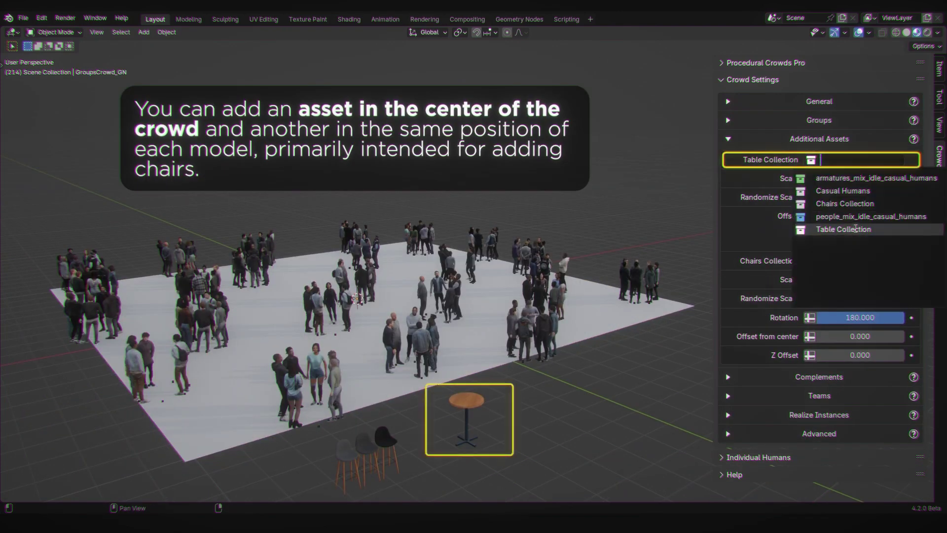
left_click(854, 229)
left_click(861, 261)
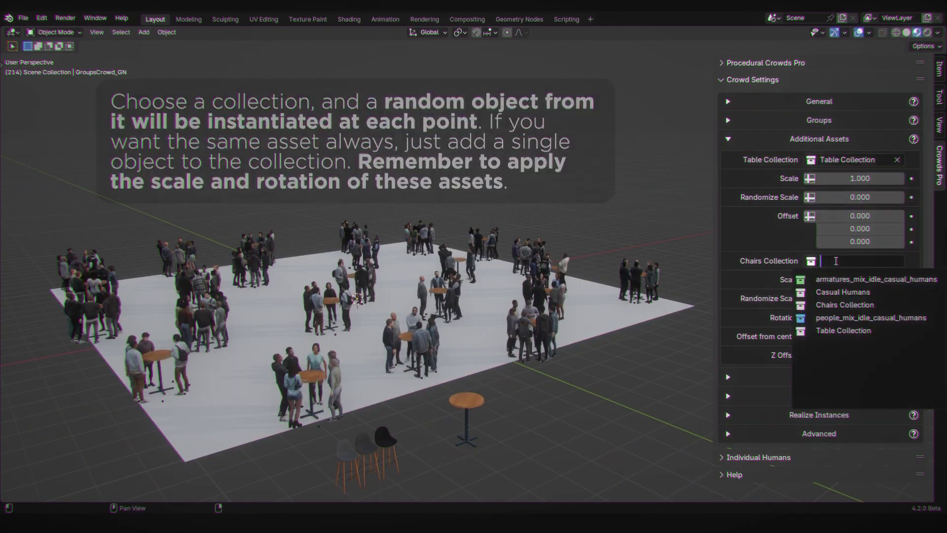
left_click(846, 305)
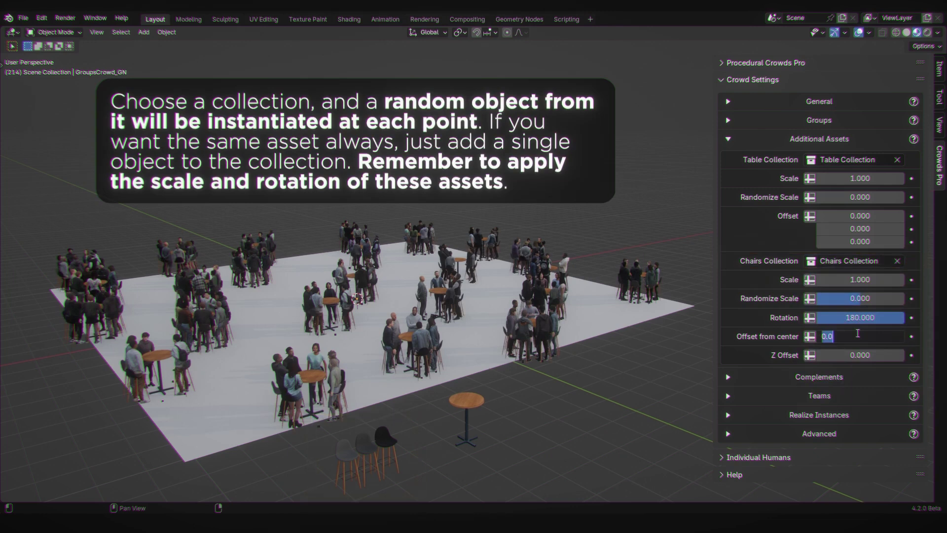
type("0.5")
key("Return")
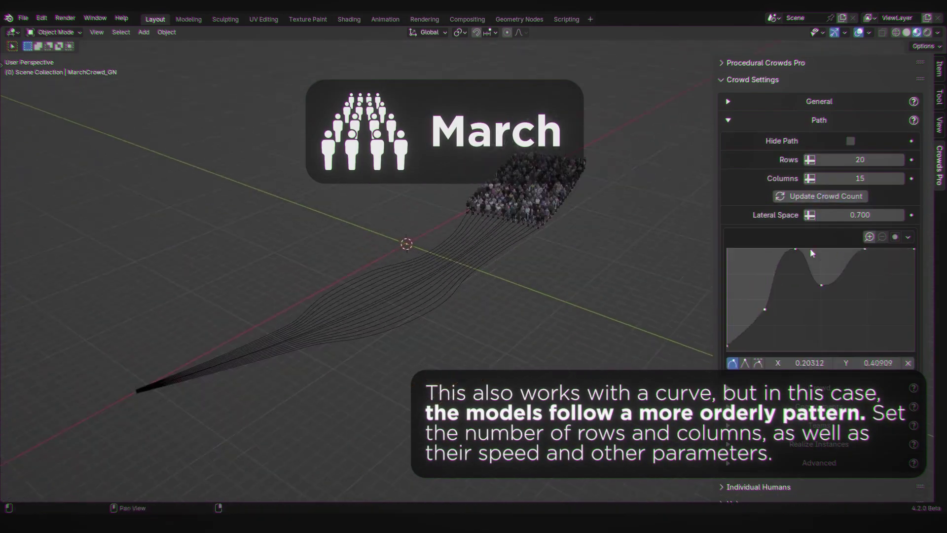
Step: Set the hilly terrain as the march crowd's floor, then compare both MarchCrowd_GN objects' paths
left_click(851, 141)
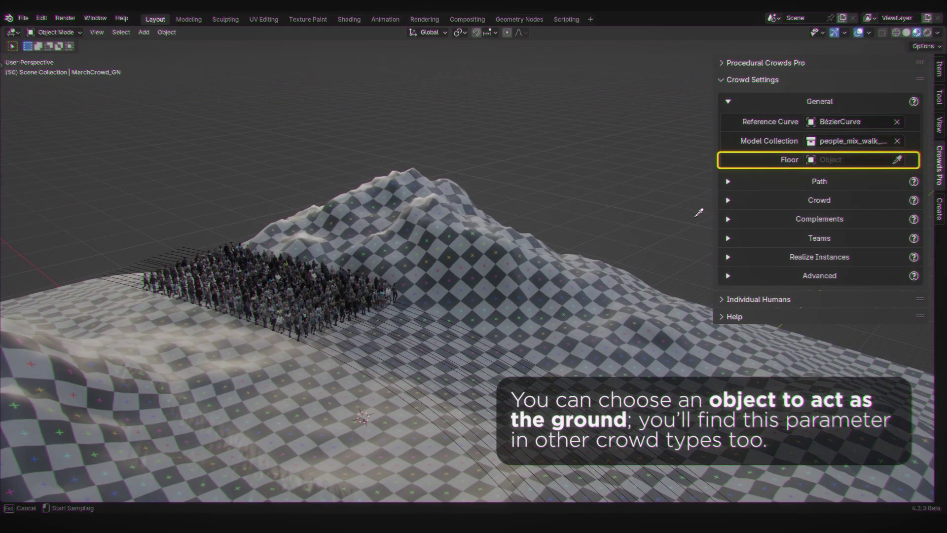
left_click(526, 263)
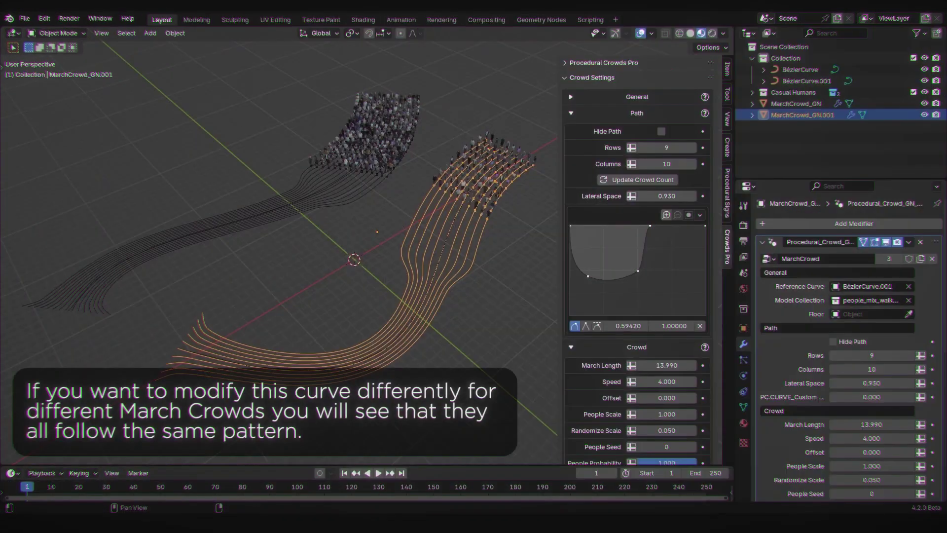
left_click(339, 203)
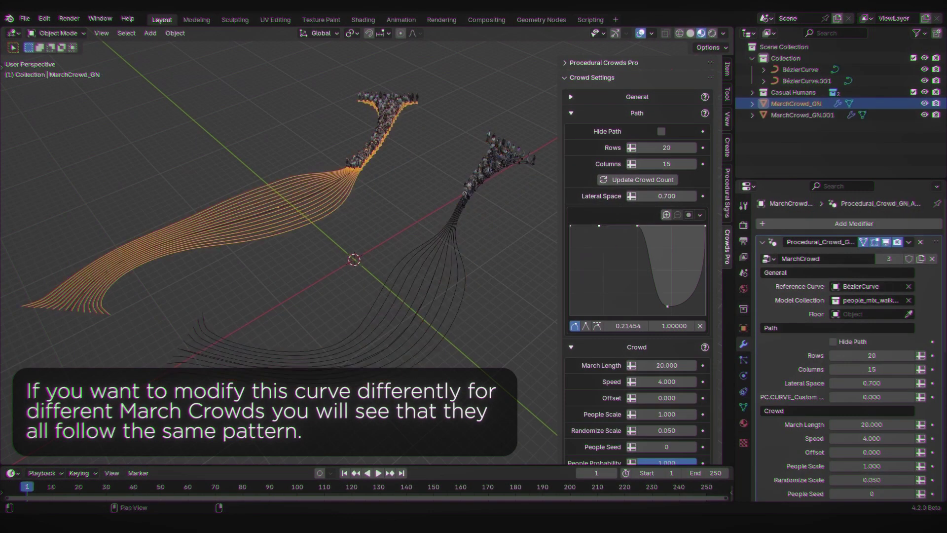
left_click(468, 252)
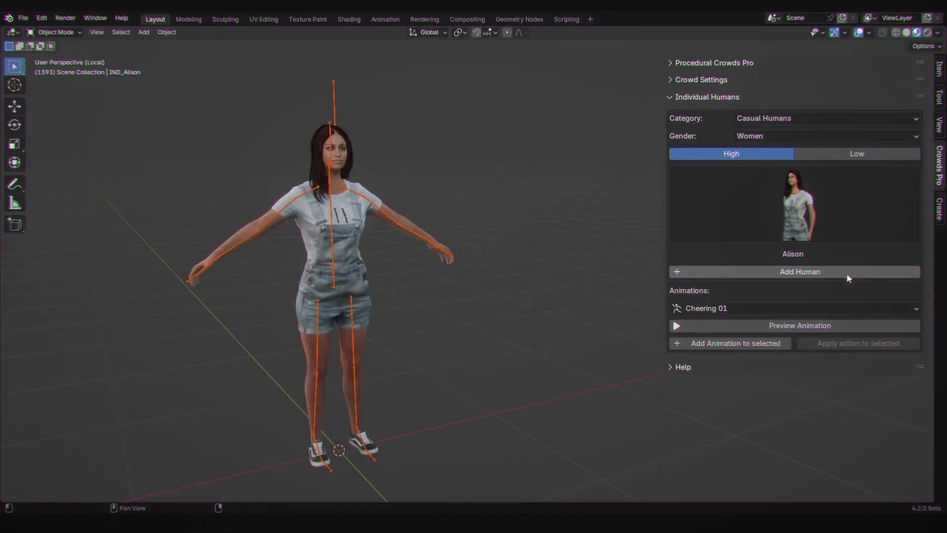
Step: Add a woman human and give her the Idle 01 animation
left_click(847, 272)
left_click(799, 308)
left_click(752, 363)
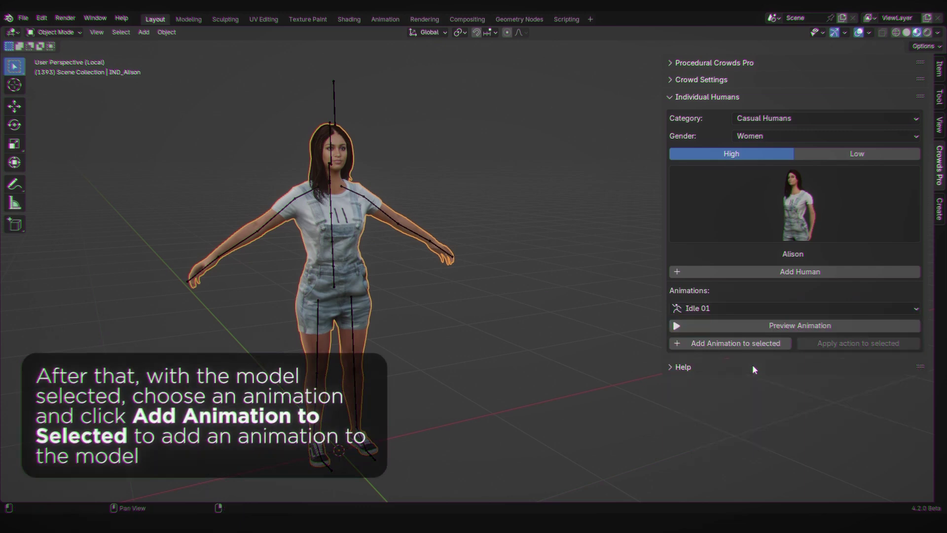
left_click(849, 326)
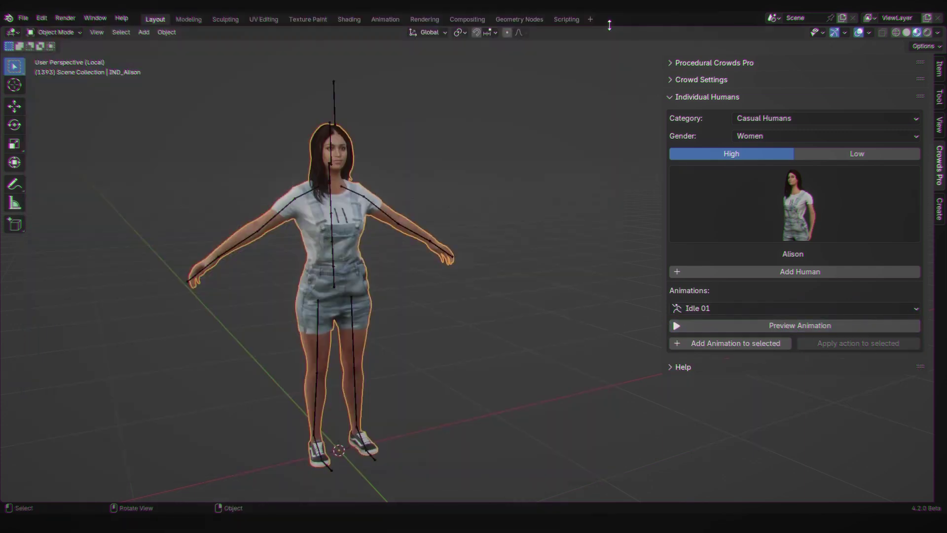
left_click(733, 345)
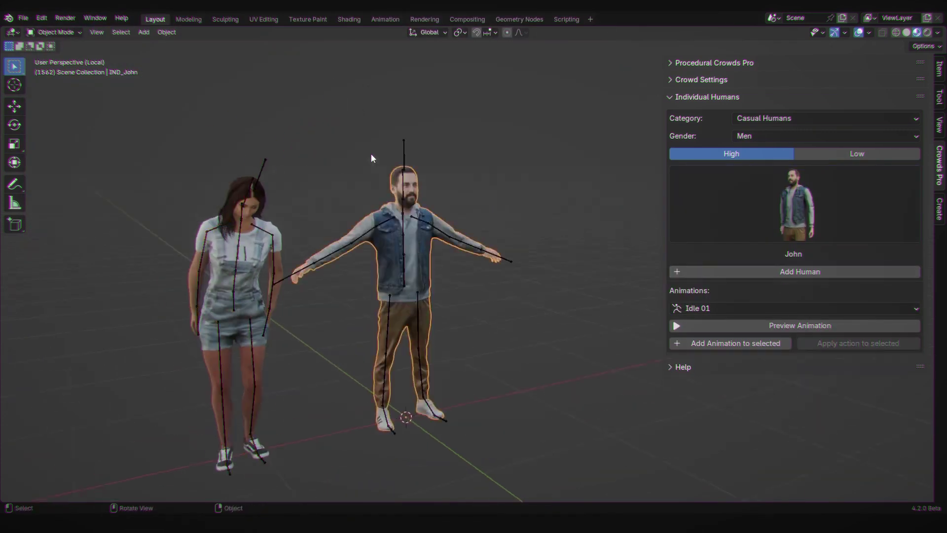
Step: Copy the idle action onto the man's armature too and switch it to HQ_Idle_02
left_click(403, 157)
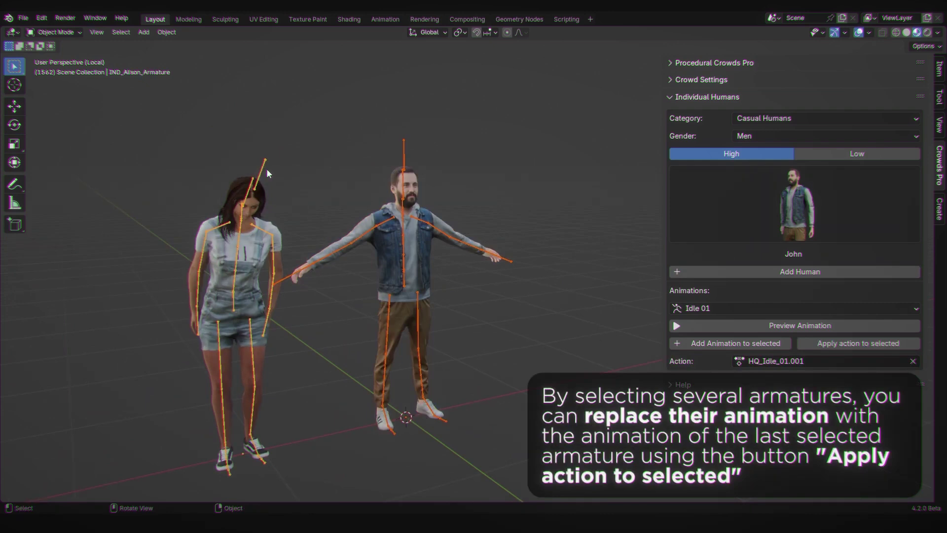
left_click(908, 345)
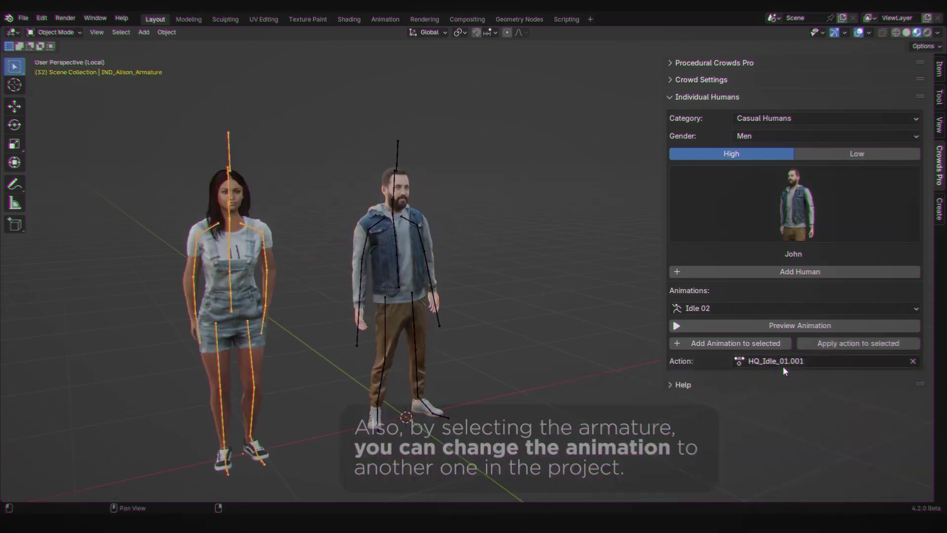
left_click(783, 364)
type("idle")
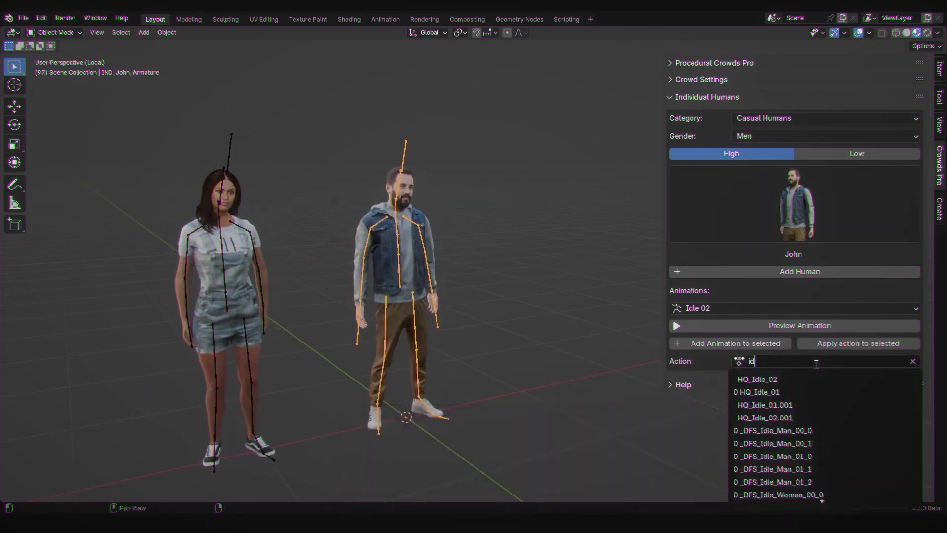
left_click(790, 392)
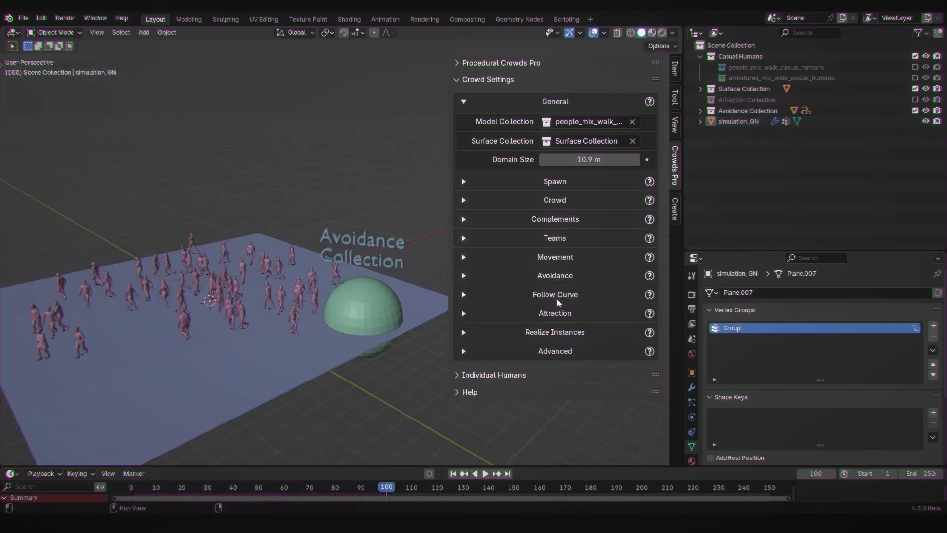
Step: Make the simulation crowd follow BezierCircle in reverse, then set stadium Instances Separation to 0.8
left_click(555, 312)
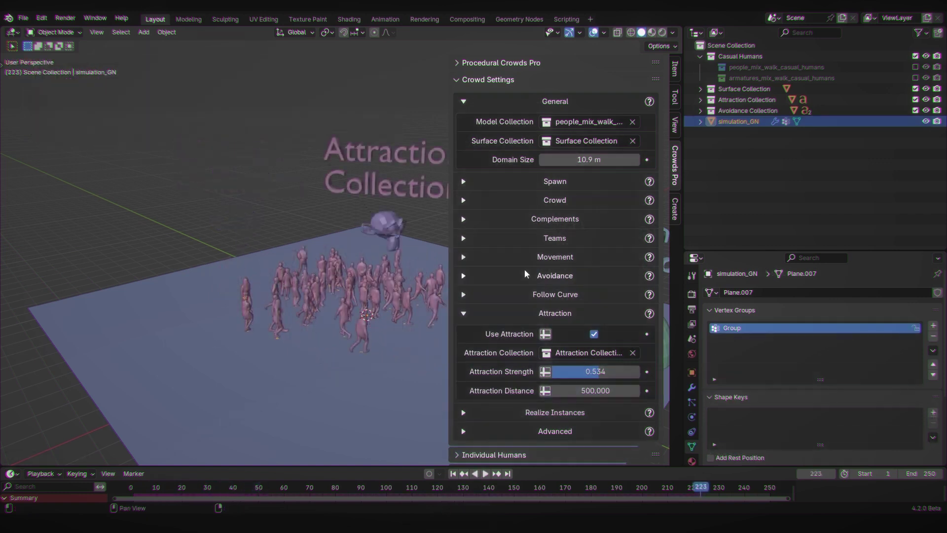
left_click(555, 257)
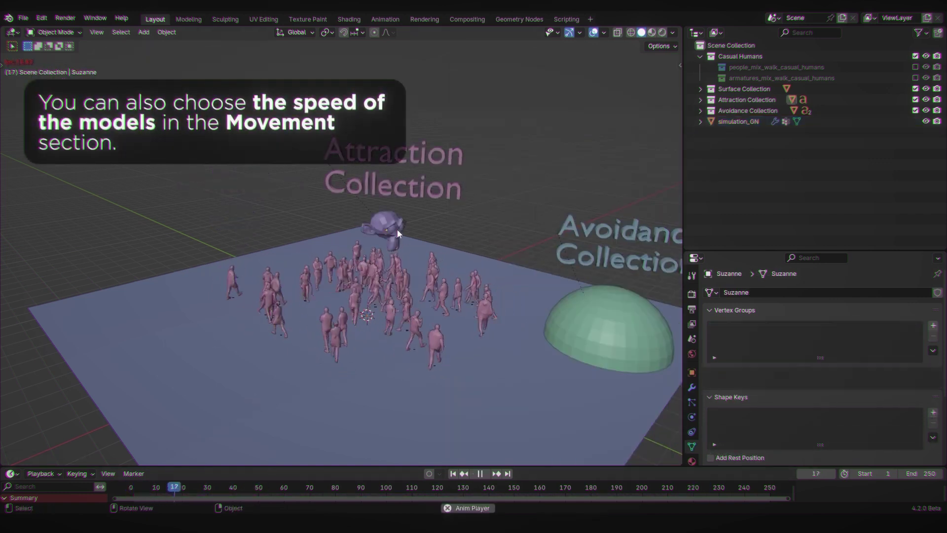
left_click(820, 295)
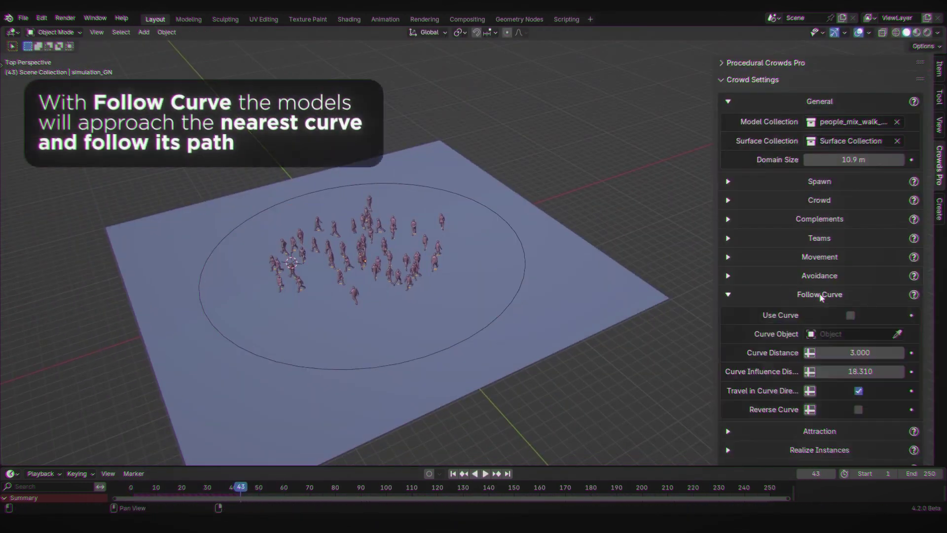
left_click(853, 335)
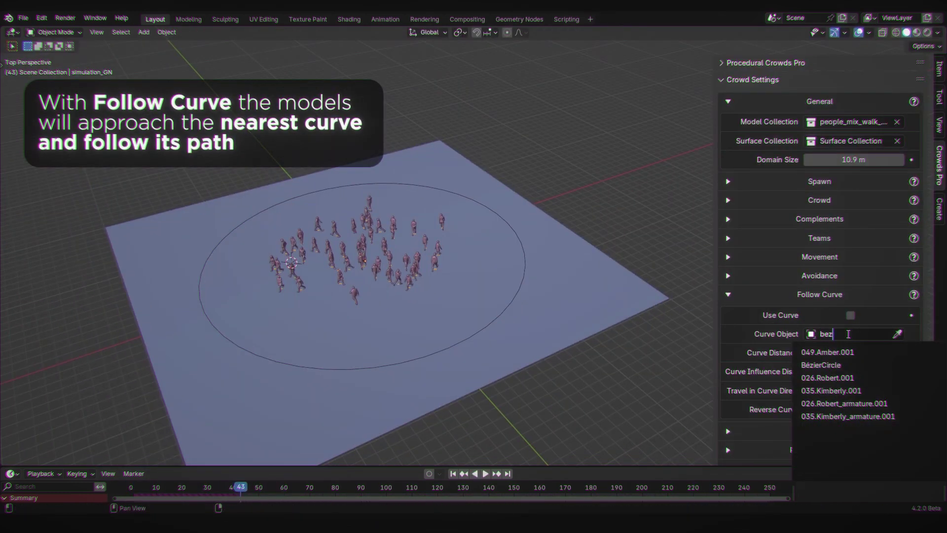
left_click(772, 406)
left_click(851, 315)
left_click(859, 410)
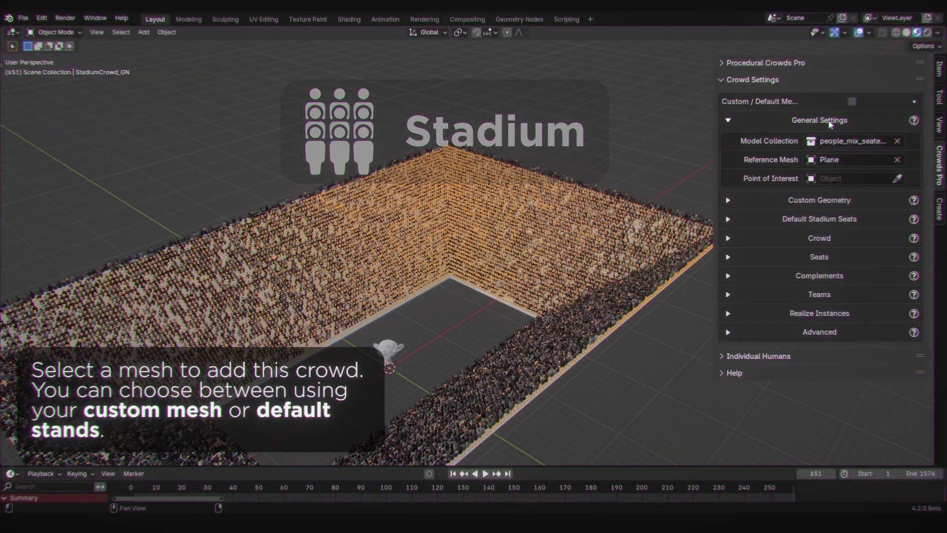
left_click(821, 205)
double_click(839, 160)
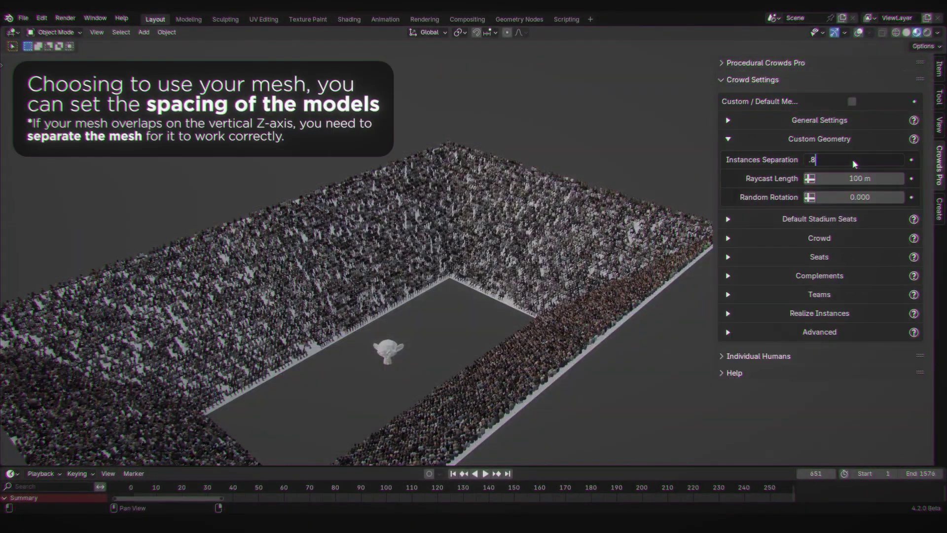